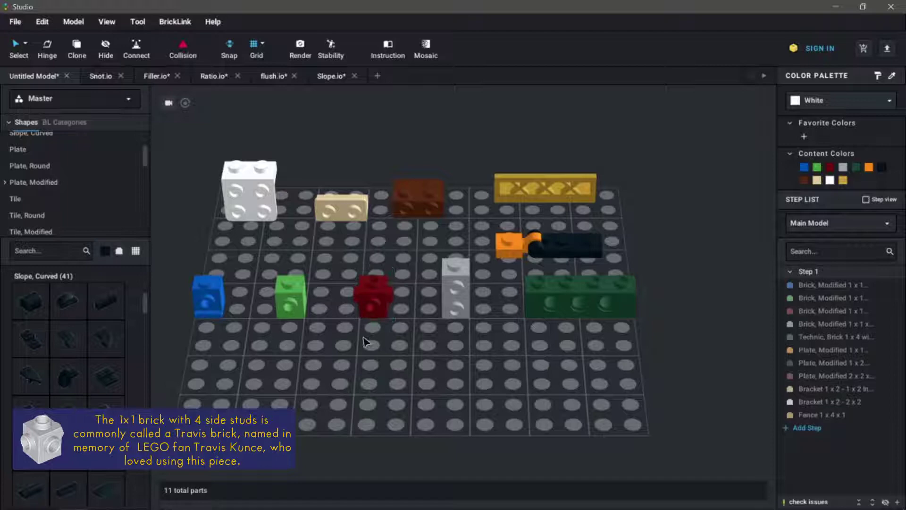
Pull the black 1x2 handle plate off the orange handle
drag(572, 334, 569, 321)
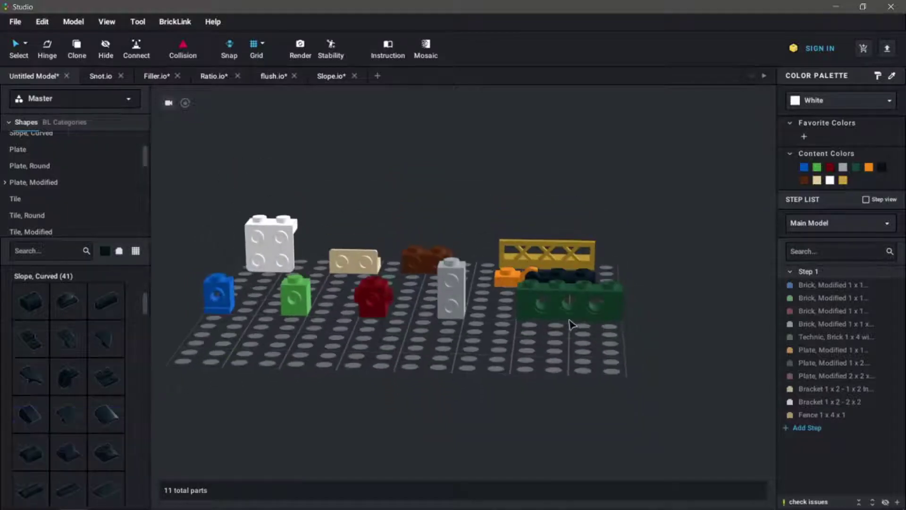
scroll(569, 321, up, 5)
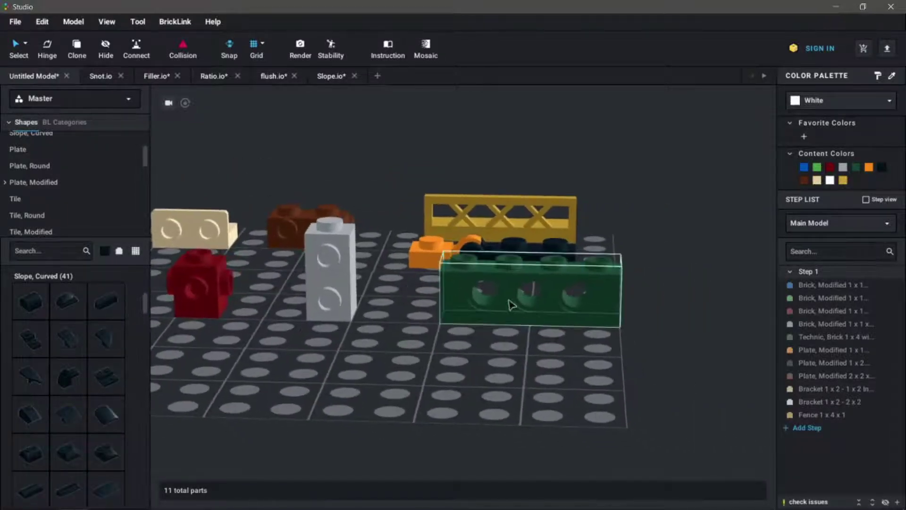
drag(515, 339, 521, 360)
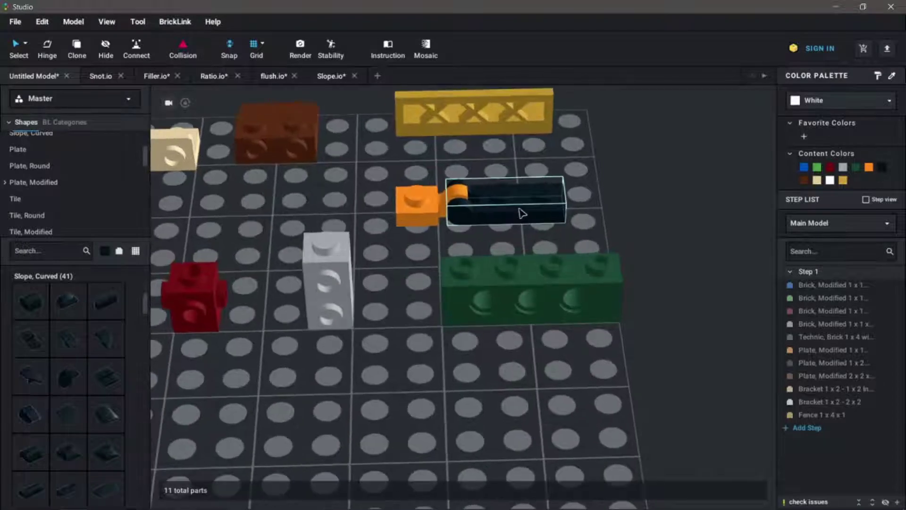
click(522, 209)
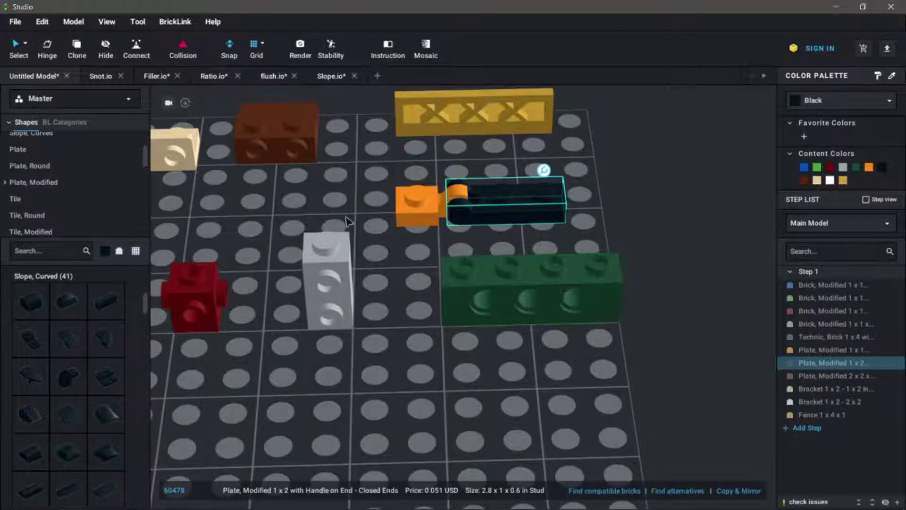
drag(482, 203, 502, 202)
click(363, 188)
Bring the fence and green brick into view and check the fence piece's options
drag(324, 186, 528, 278)
scroll(602, 315, up, 2)
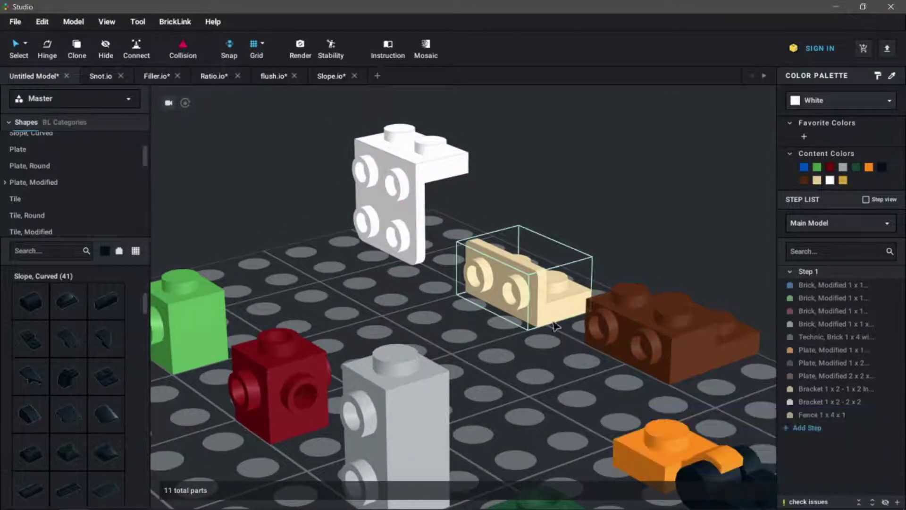
drag(555, 326, 424, 334)
right_click(455, 188)
key(Escape)
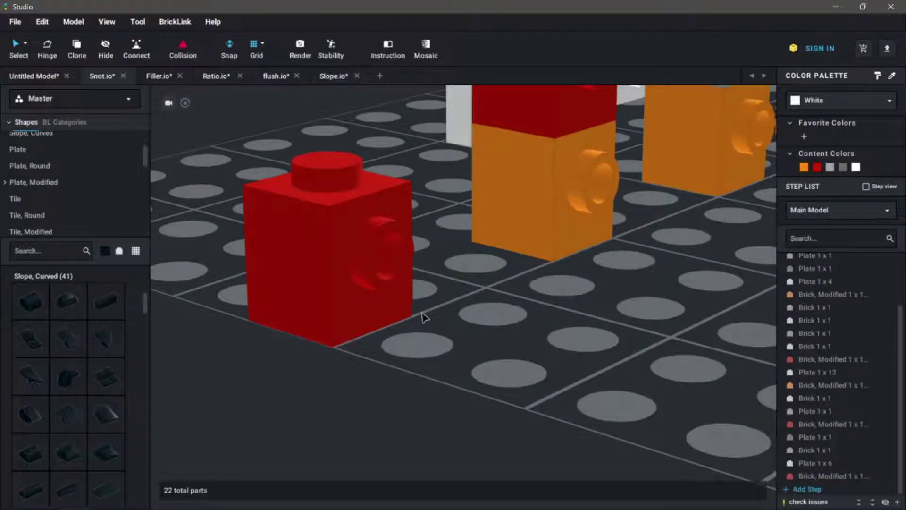
Inspect the red 1x1 side-stud brick from a lower camera angle
click(406, 313)
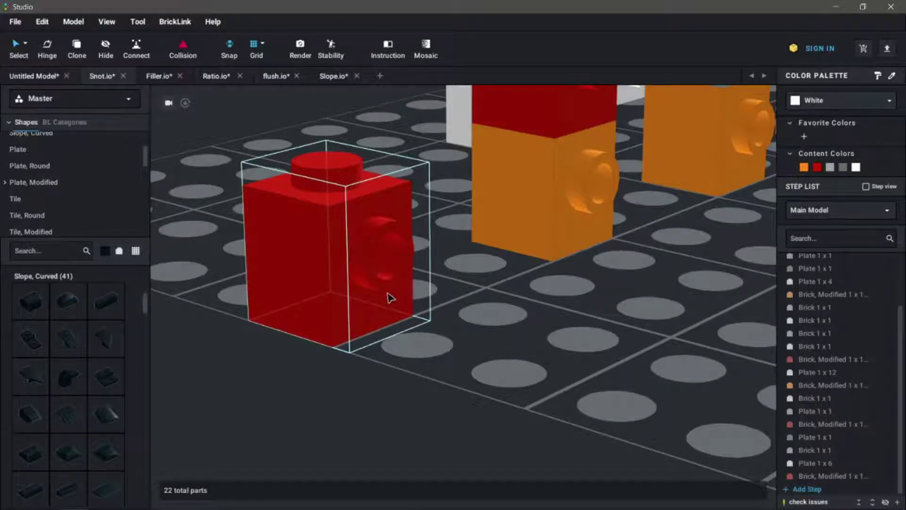
click(415, 370)
click(398, 316)
click(402, 341)
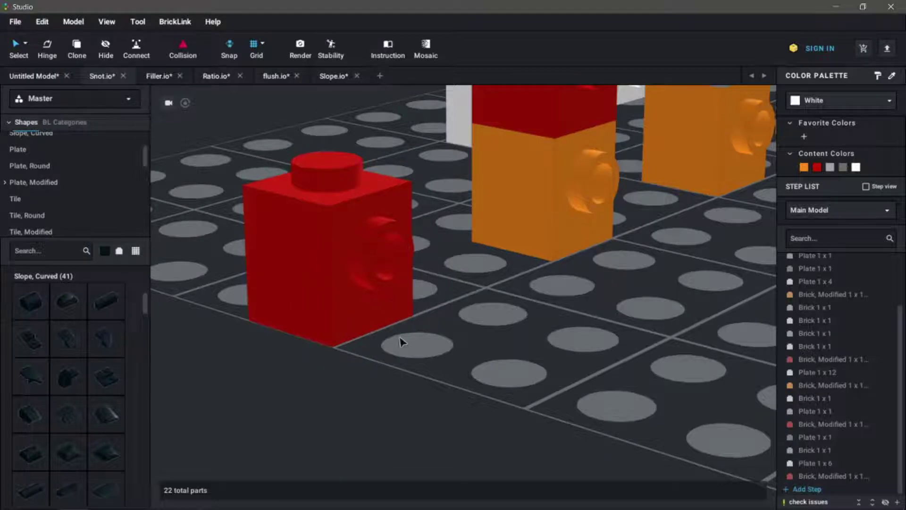
drag(528, 330, 518, 324)
scroll(514, 325, down, 3)
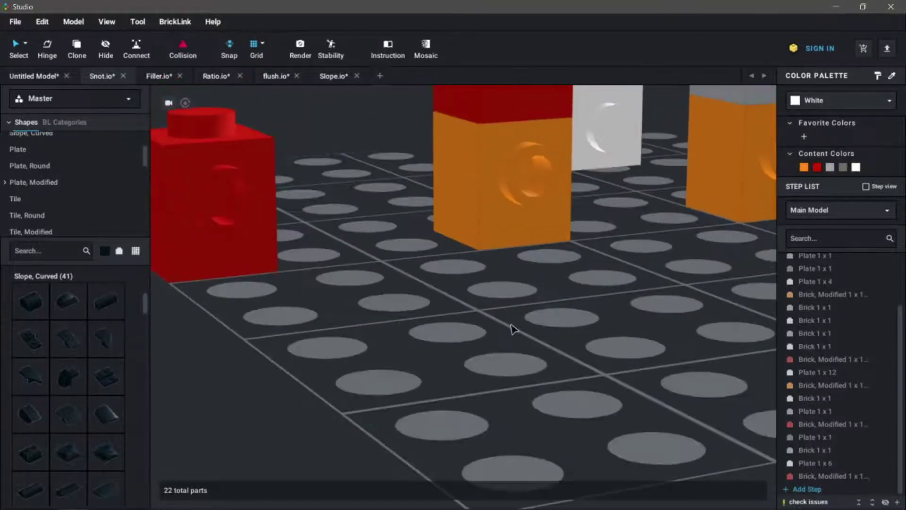
scroll(504, 328, down, 3)
scroll(530, 347, up, 2)
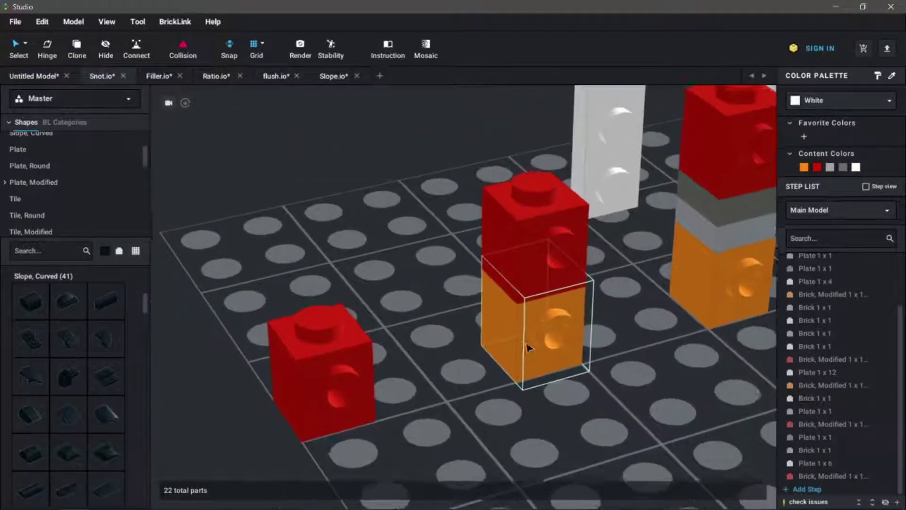
scroll(551, 318, down, 4)
Stand the white 1x4 plate upright in front of the red-orange stack
click(559, 204)
drag(559, 204, 527, 320)
click(625, 393)
drag(625, 394, 556, 347)
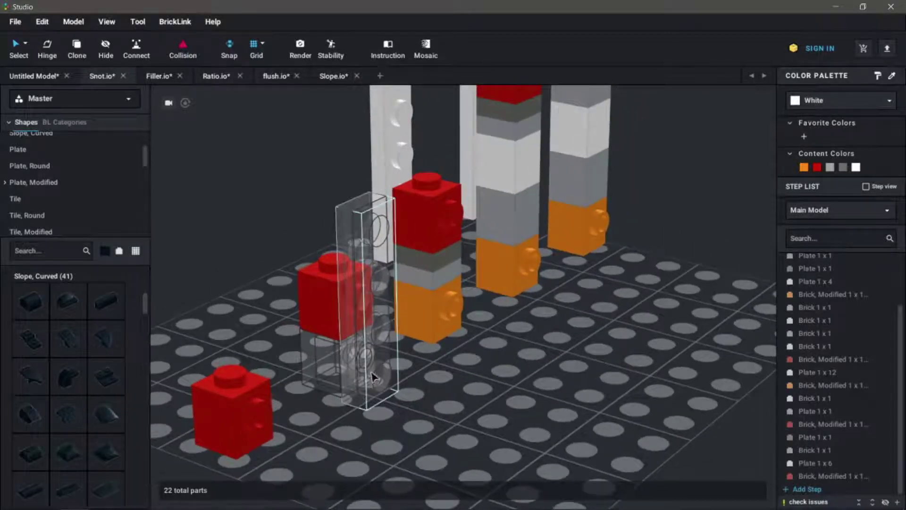
click(375, 326)
Stand the white 1x4 plate against the red-grey column
drag(368, 330, 270, 286)
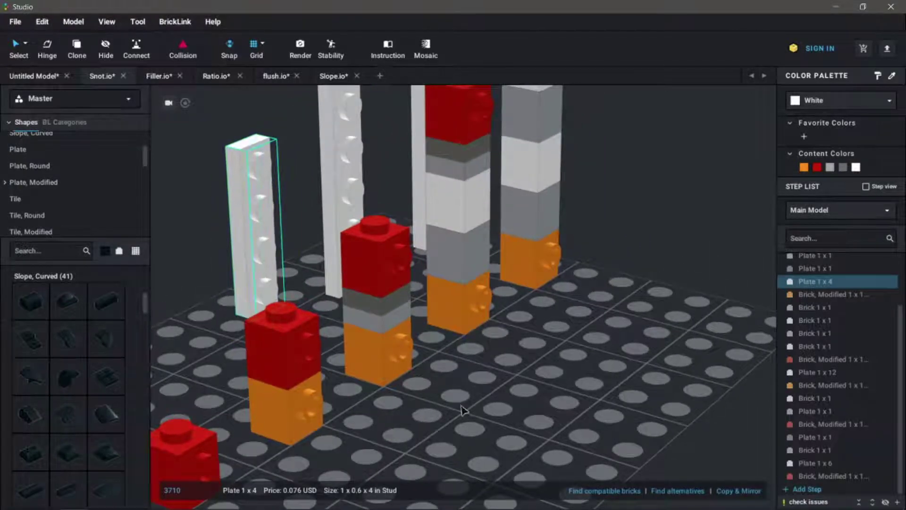
scroll(462, 411, down, 5)
scroll(462, 410, up, 3)
scroll(463, 410, up, 4)
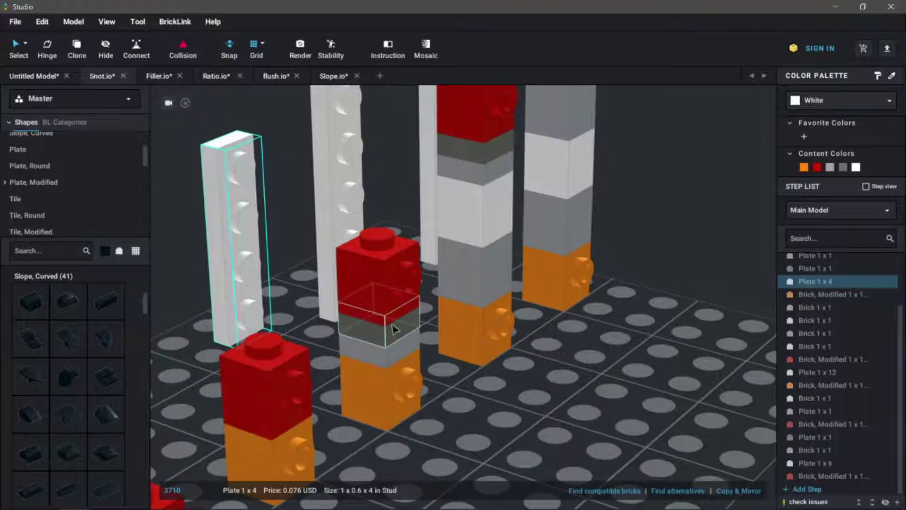
drag(259, 299, 441, 378)
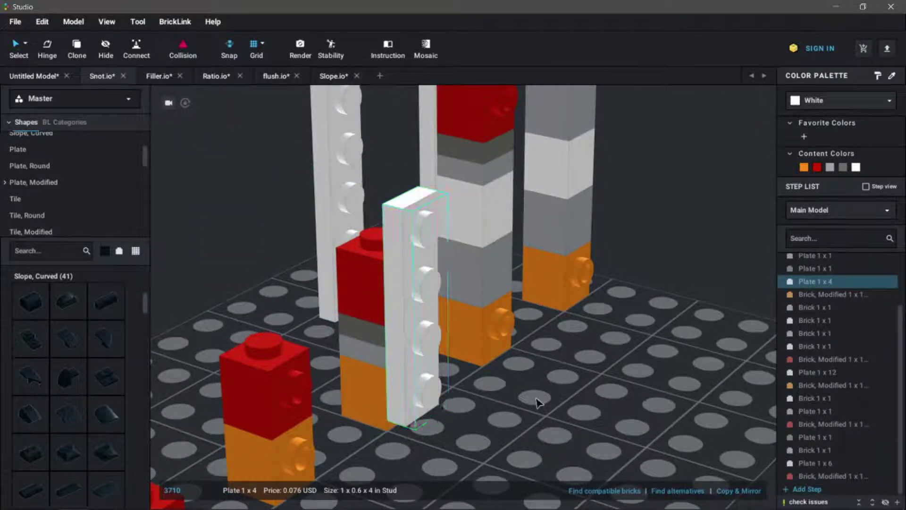
click(584, 383)
drag(584, 383, 430, 368)
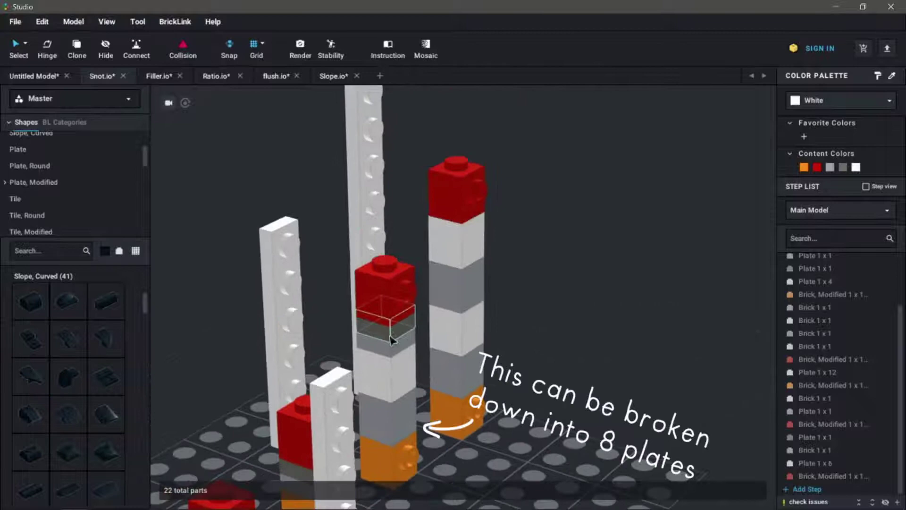
Stand the white 1x6 and 1x12 plates against the middle and tallest columns
drag(284, 349, 413, 380)
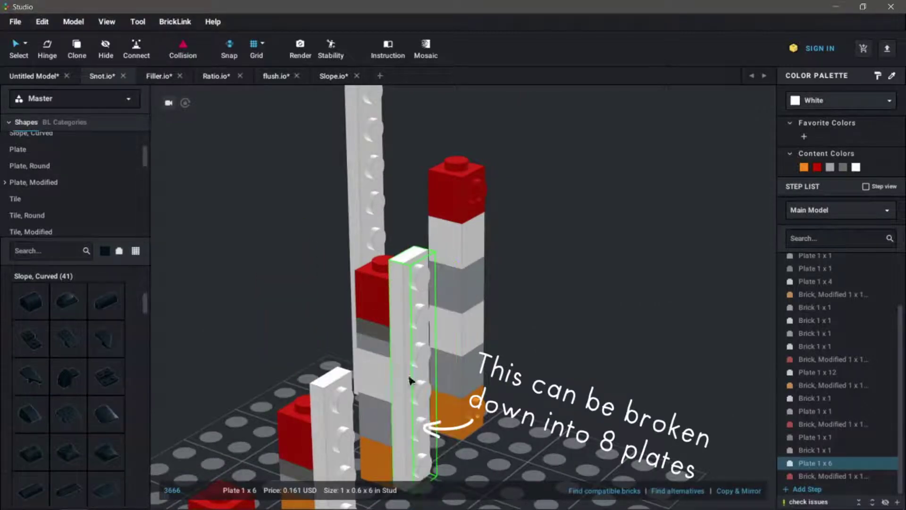
drag(404, 243, 520, 310)
scroll(523, 316, up, 3)
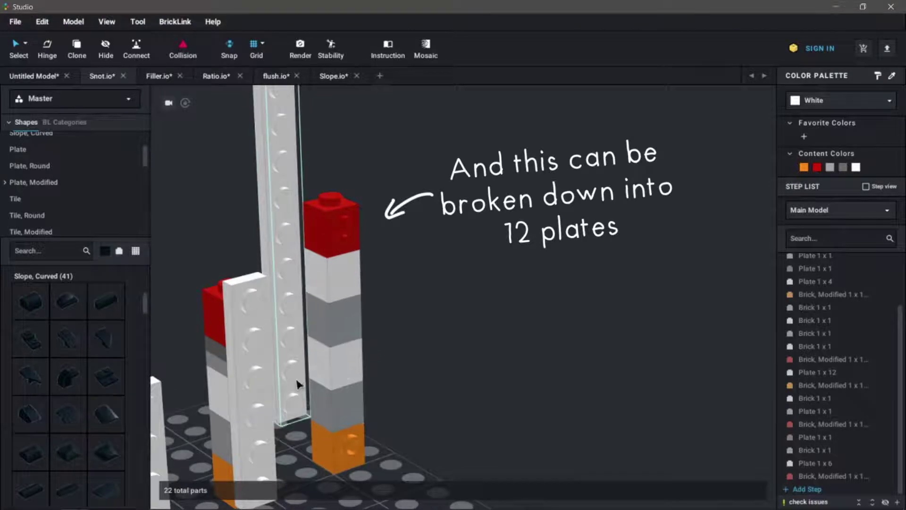
drag(299, 380, 352, 433)
click(547, 377)
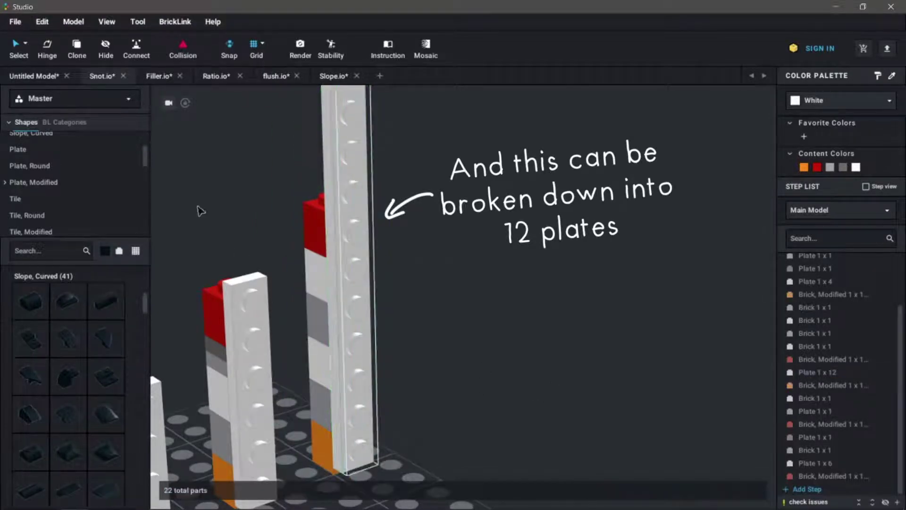
click(163, 80)
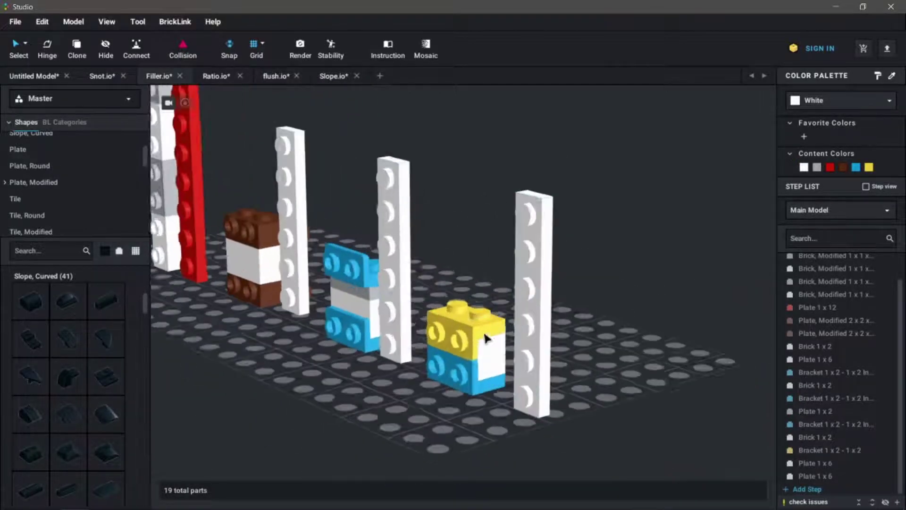
Fix the white 1x6 plates onto the yellow brick and the blue bracket
click(482, 361)
drag(543, 386, 478, 364)
drag(384, 323, 394, 422)
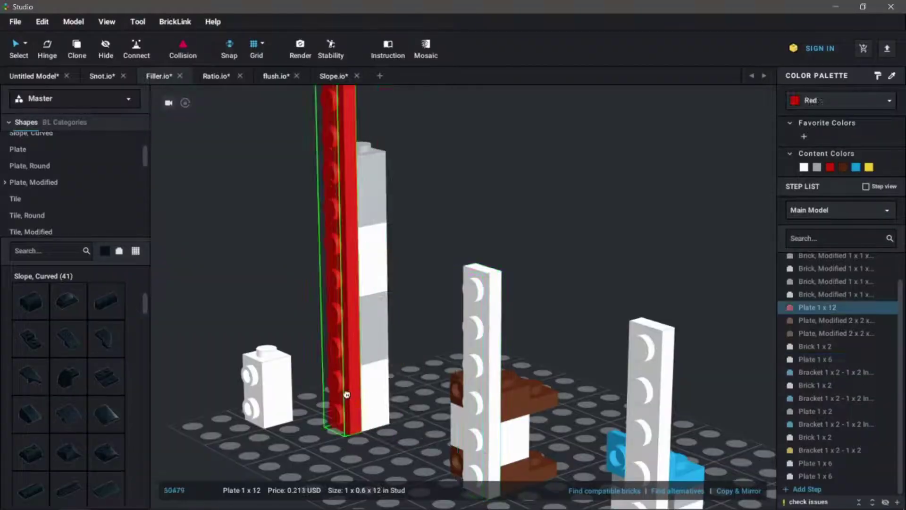
click(437, 255)
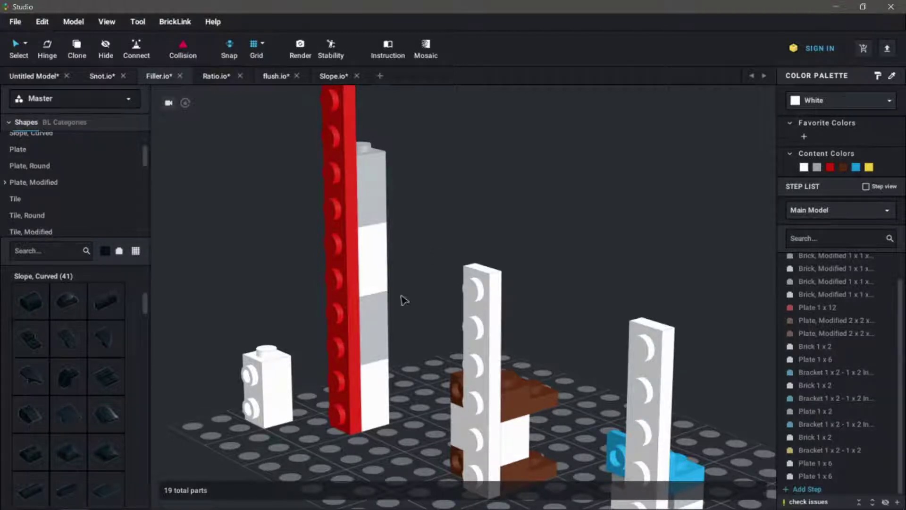
In Ratio.io, check the white 1x2 brick on the rainbow plates, then view the long rainbow bricks
click(215, 75)
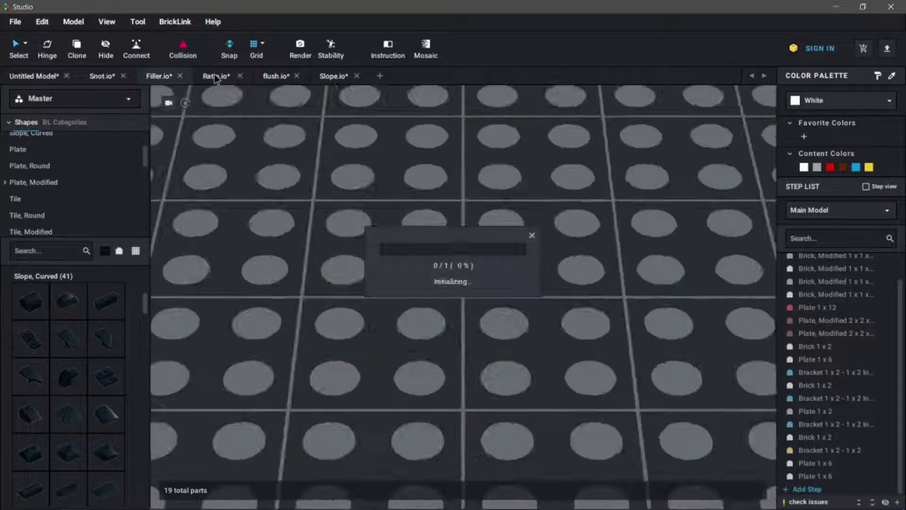
click(415, 225)
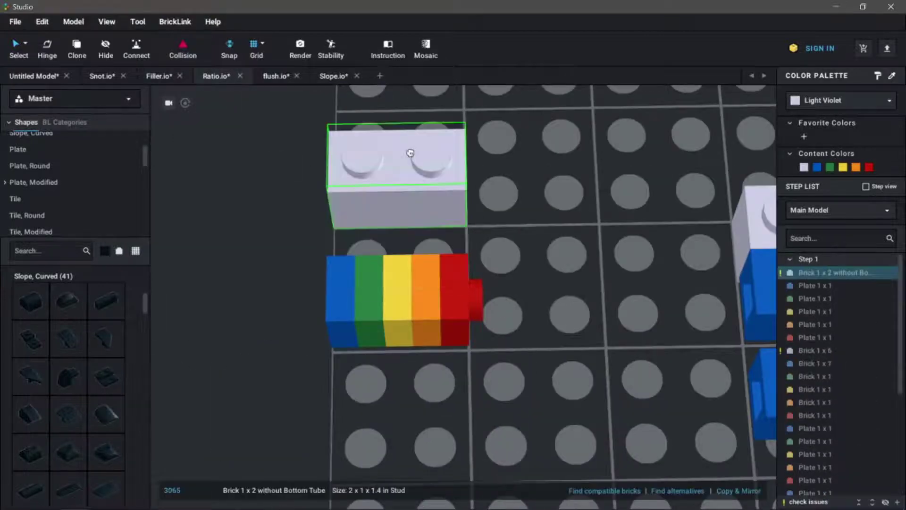
click(413, 151)
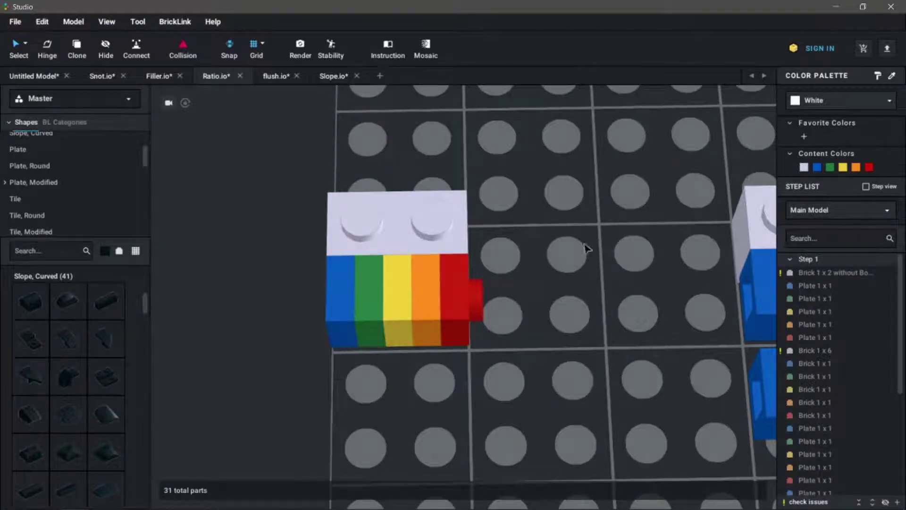
drag(692, 158, 357, 146)
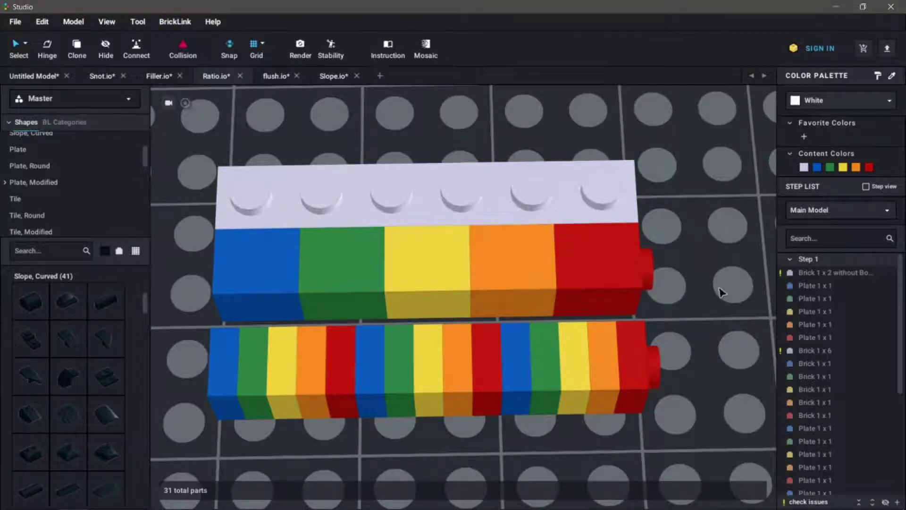
Clone the red 1x1 plate and place the copy left of the orange plate
drag(719, 292, 561, 301)
scroll(561, 300, up, 3)
drag(485, 289, 423, 286)
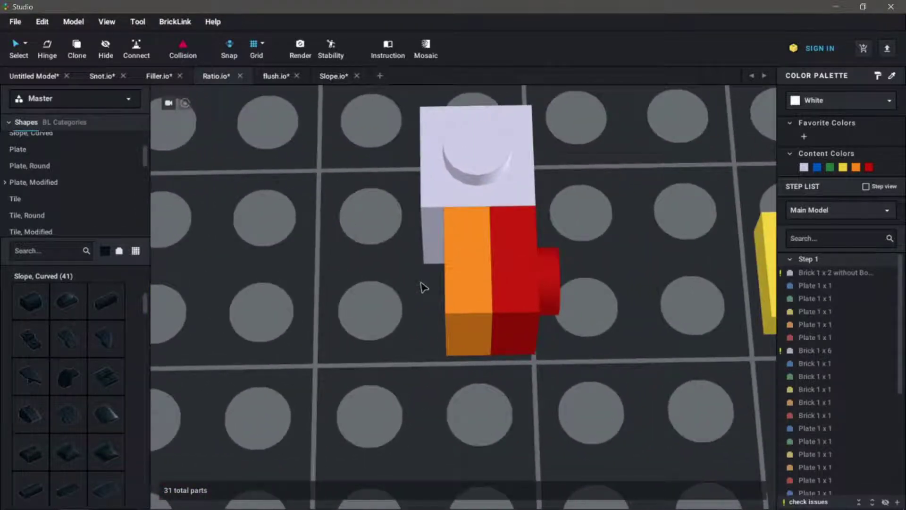
click(532, 292)
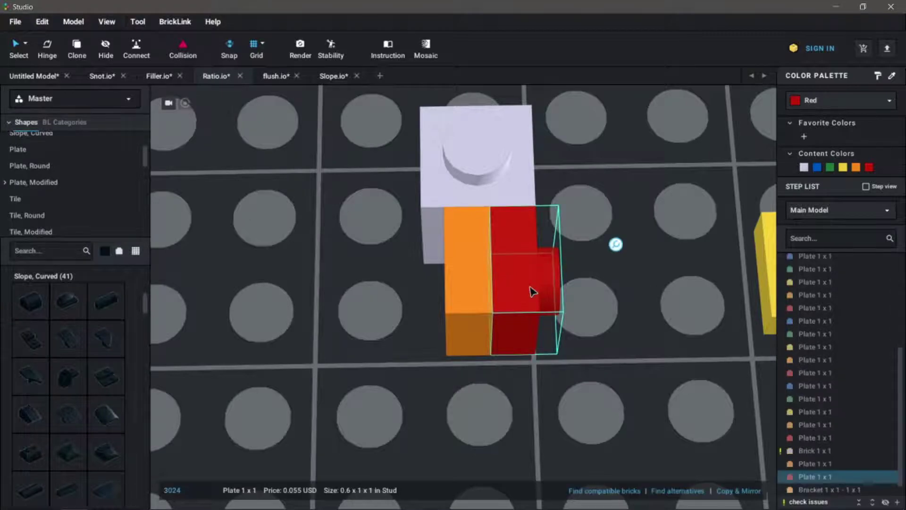
mouse_move(532, 291)
mouse_down()
mouse_move(436, 285)
mouse_move(265, 317)
mouse_up()
key(Delete)
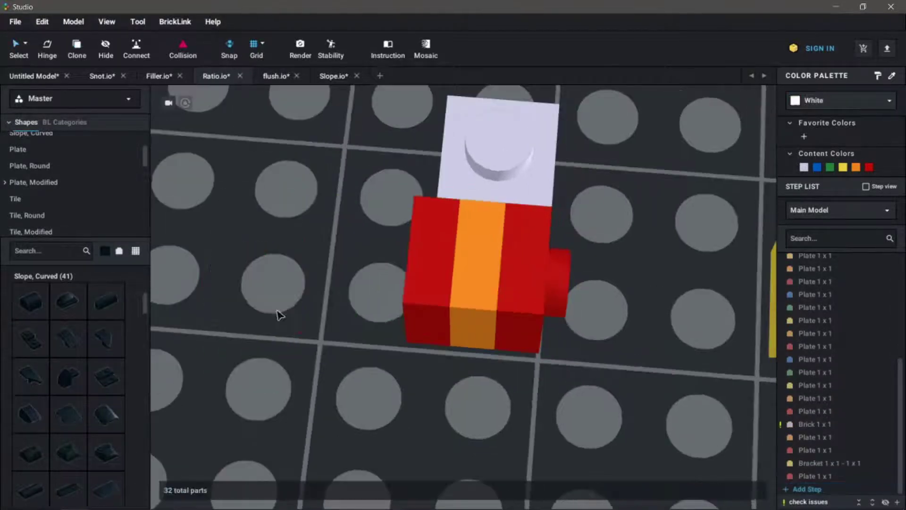
Delete the left red 1x1 plate
click(407, 311)
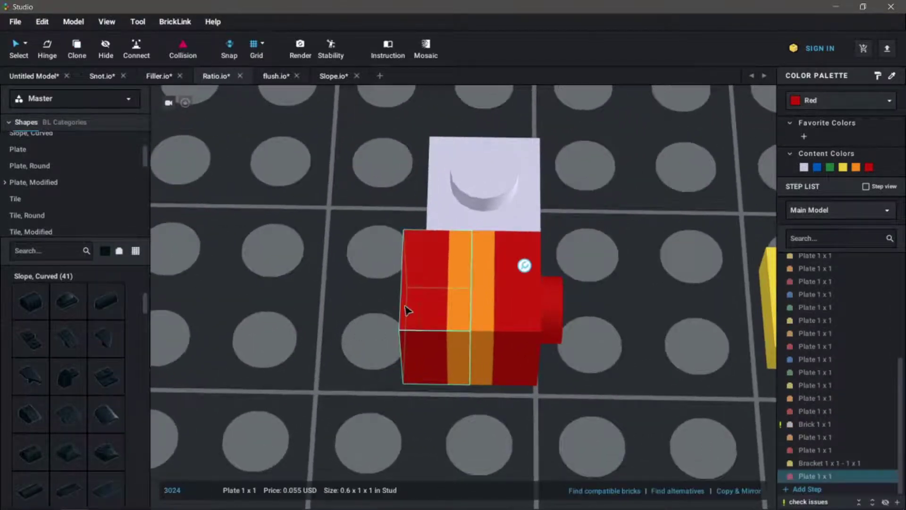
key(Delete)
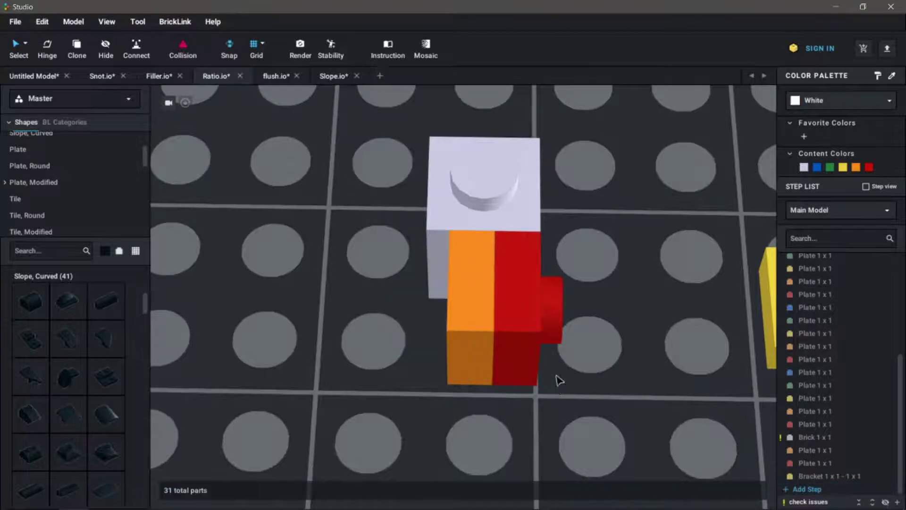
drag(557, 391, 555, 366)
scroll(555, 366, down, 1)
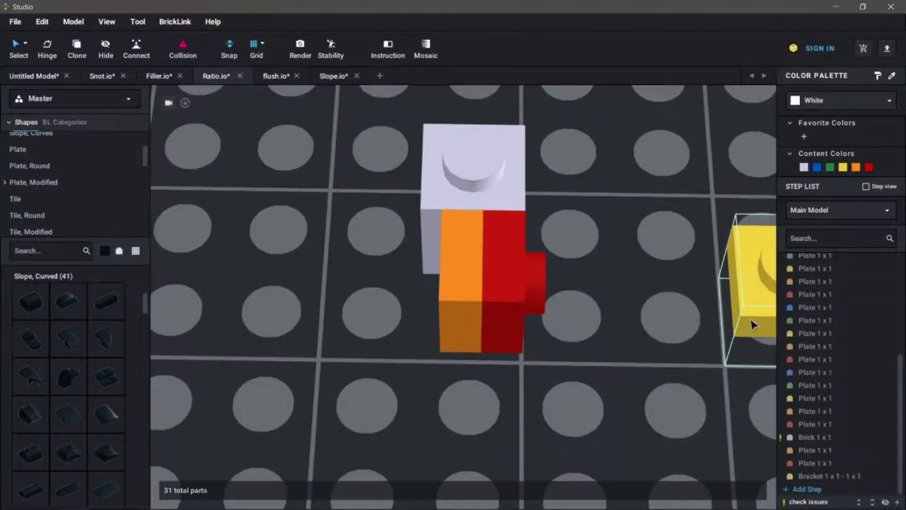
Slide the yellow 1x1-1x1 bracket beside the orange and red plates under the white brick
drag(703, 307, 674, 309)
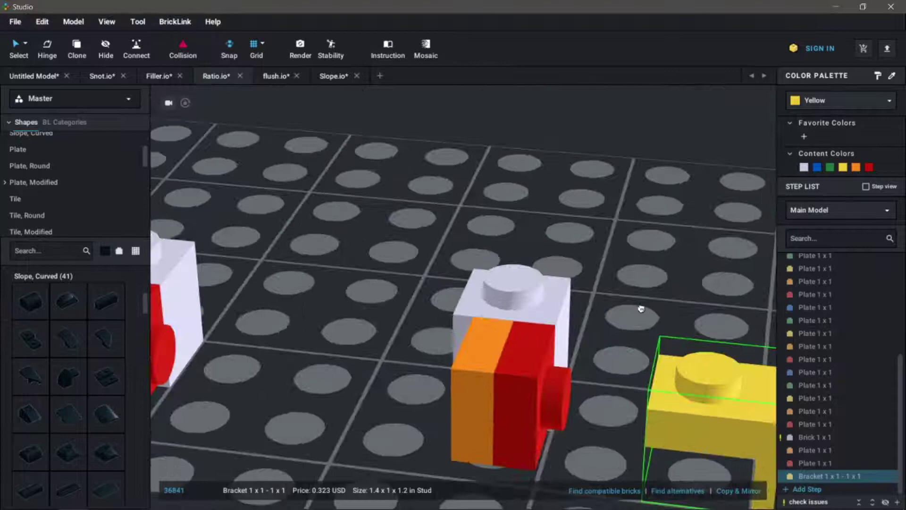
drag(561, 255, 466, 304)
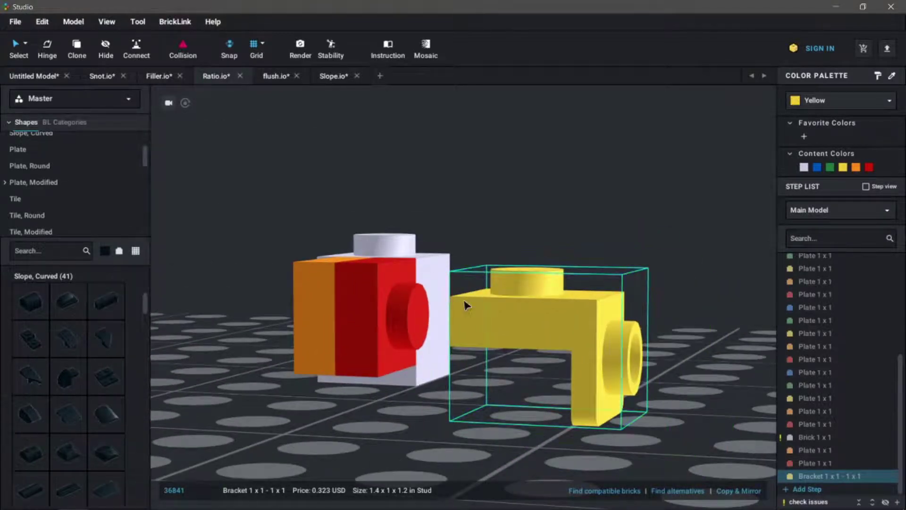
drag(616, 408, 428, 333)
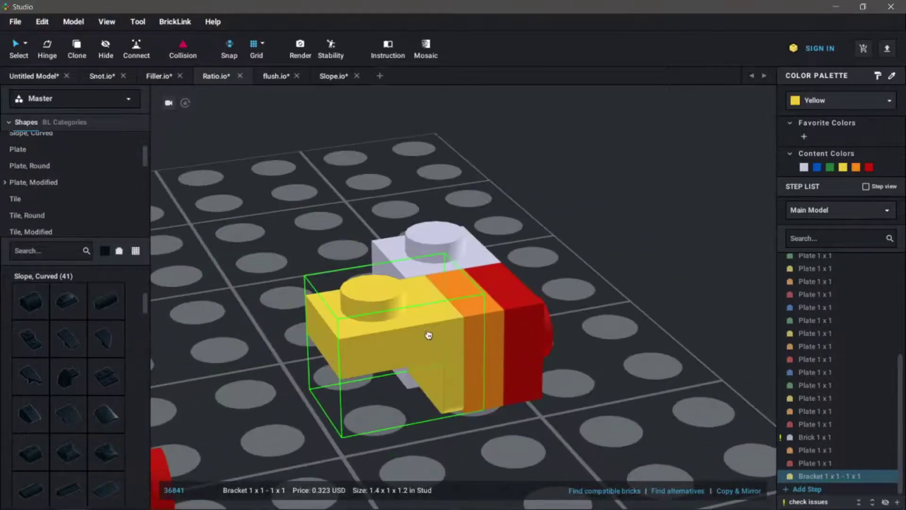
click(608, 384)
drag(617, 384, 543, 382)
click(430, 369)
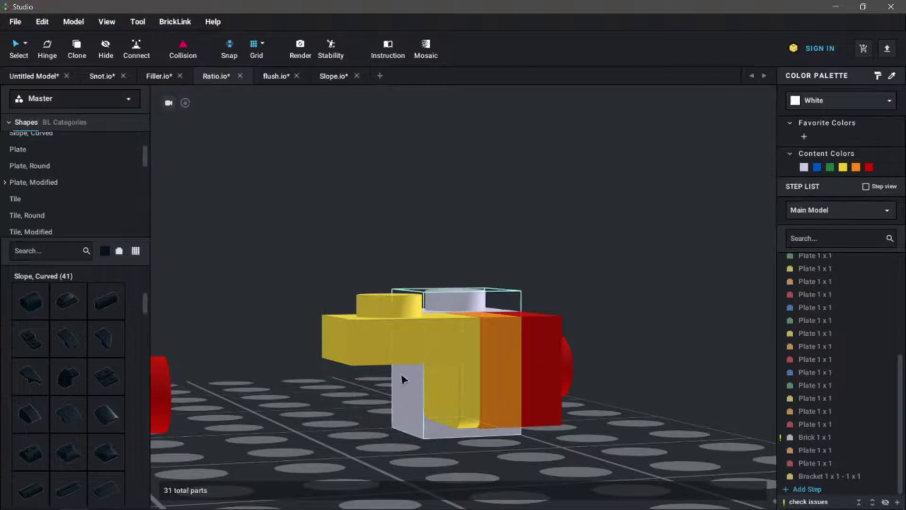
click(590, 374)
drag(597, 367, 604, 400)
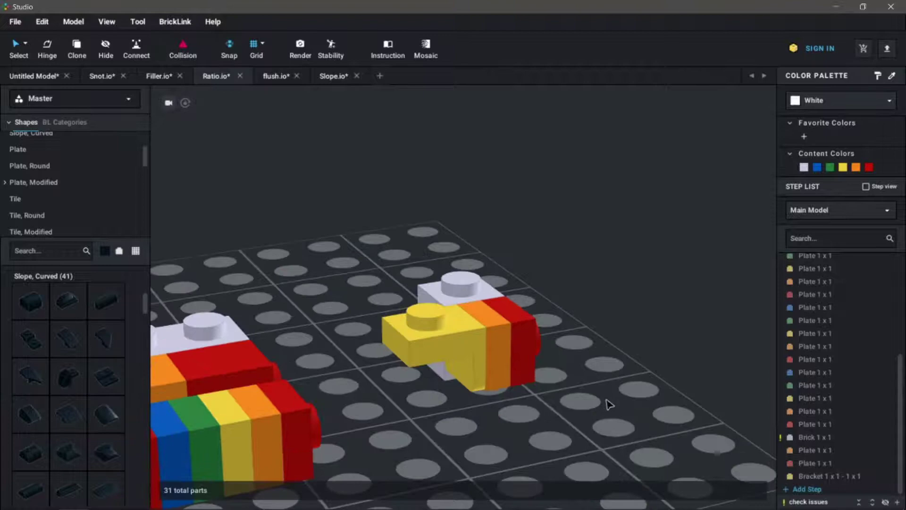
In flush.io, drop the green 2x2 groove tile onto the top of the brick stack
click(277, 78)
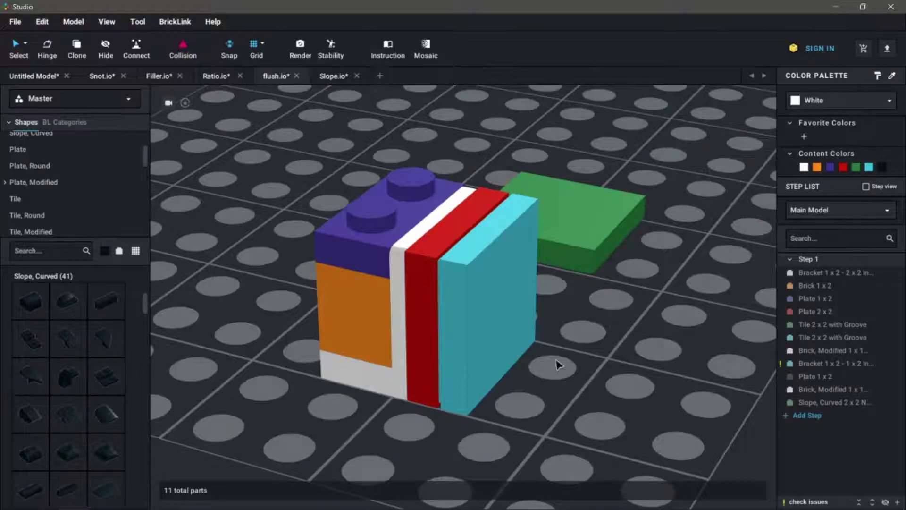
drag(558, 367, 541, 436)
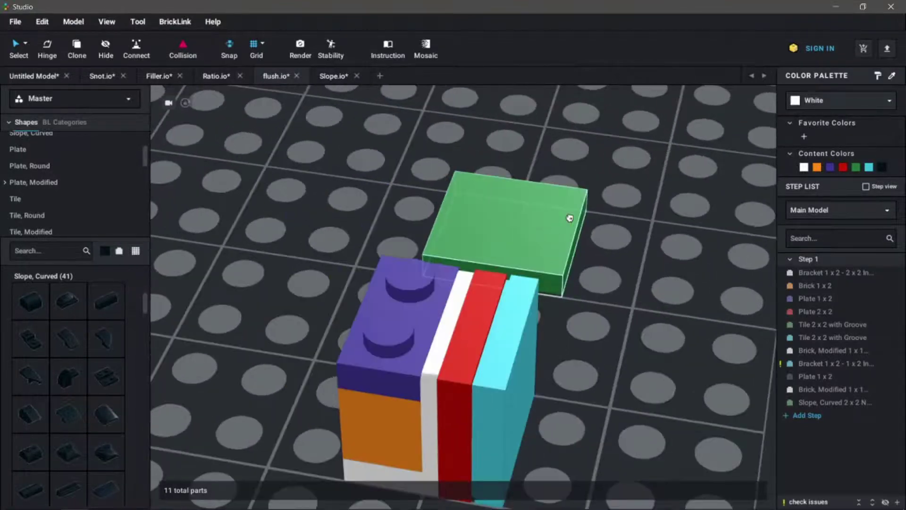
drag(572, 217, 489, 308)
click(589, 318)
scroll(617, 342, up, 3)
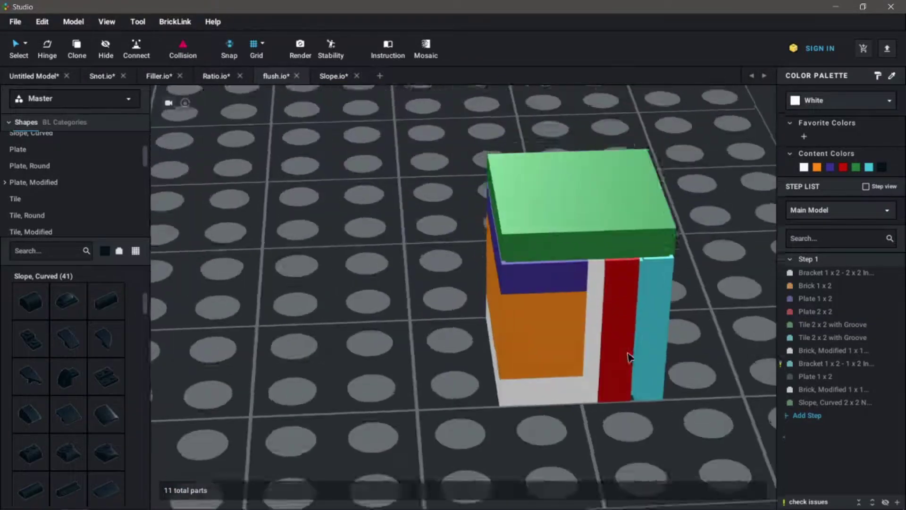
scroll(629, 357, down, 3)
scroll(629, 293, up, 5)
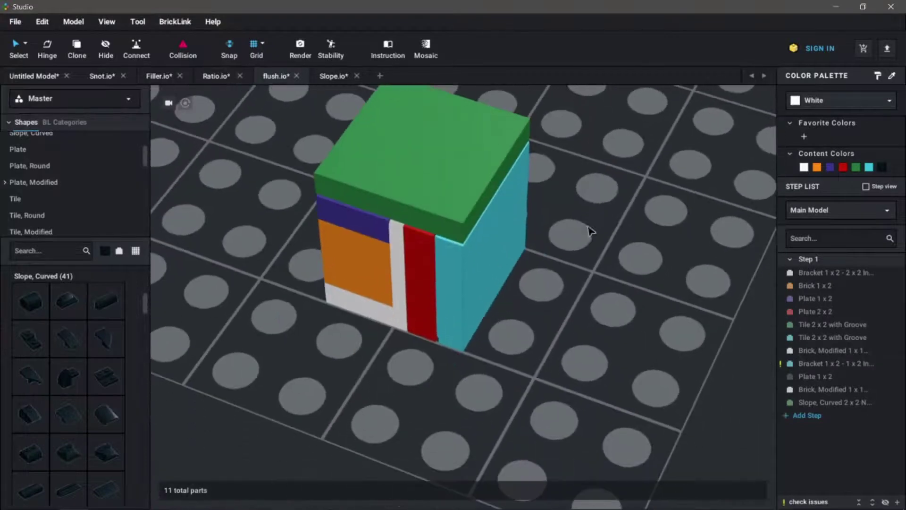
scroll(588, 228, up, 4)
scroll(533, 359, down, 4)
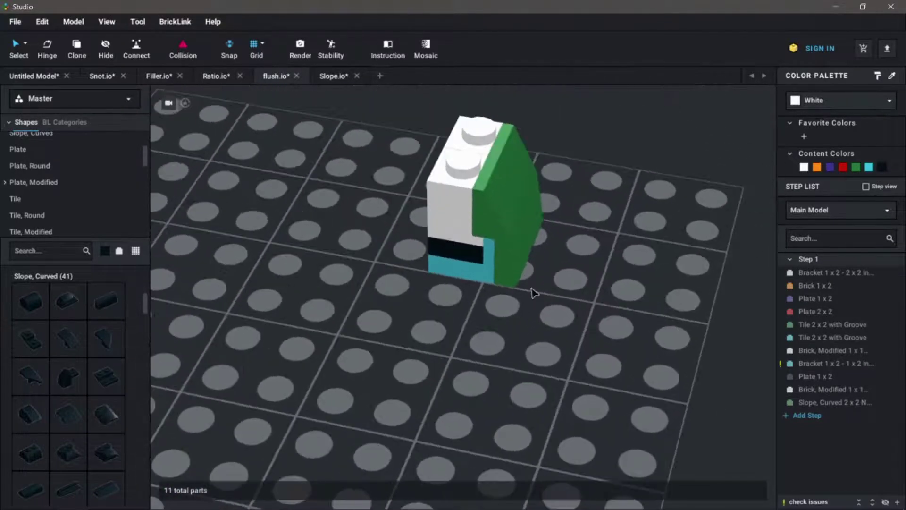
click(395, 251)
drag(394, 251, 340, 309)
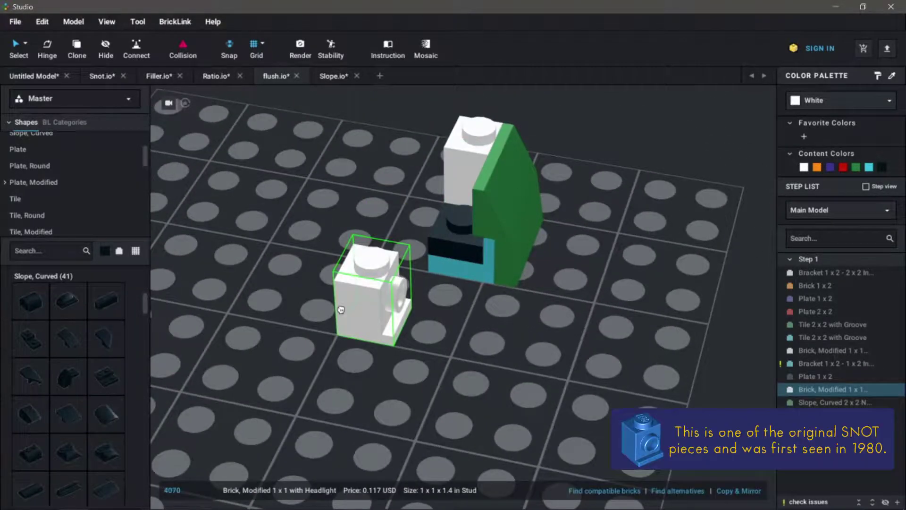
key(Right)
key(Right)
key(Right)
key(Right)
drag(341, 309, 444, 208)
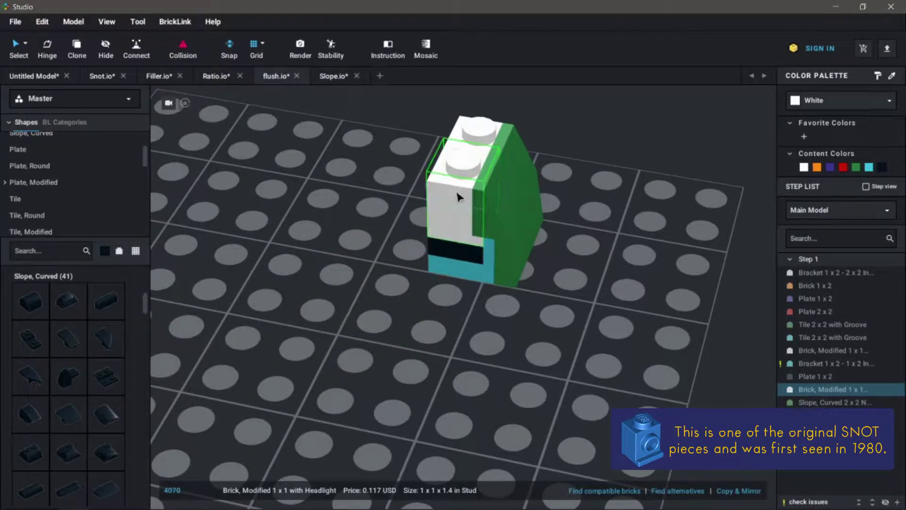
click(571, 286)
key(Down)
scroll(577, 287, up, 3)
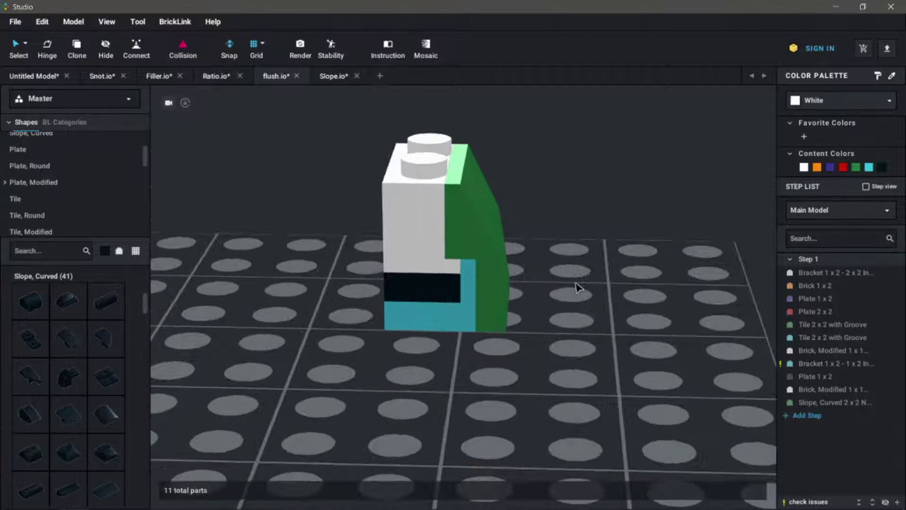
mouse_move(461, 261)
mouse_down()
mouse_move(511, 269)
mouse_move(474, 259)
mouse_up()
click(572, 278)
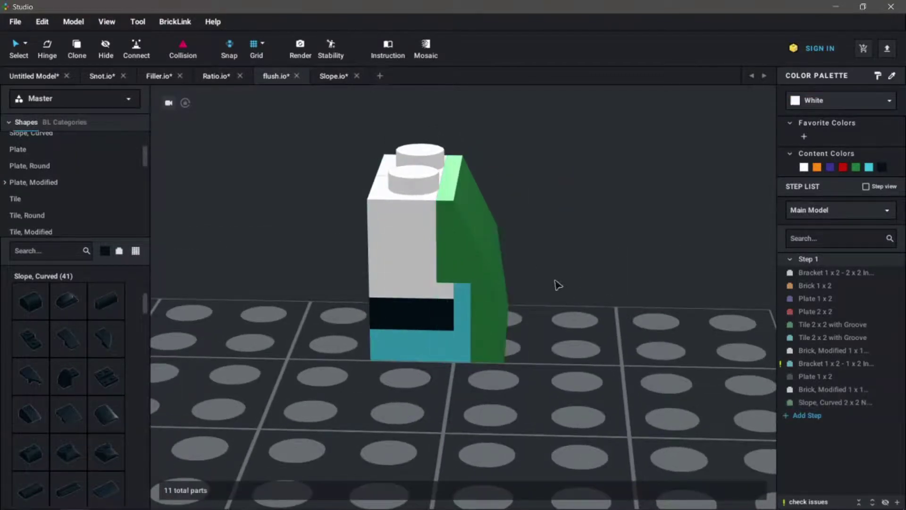
scroll(555, 282, down, 2)
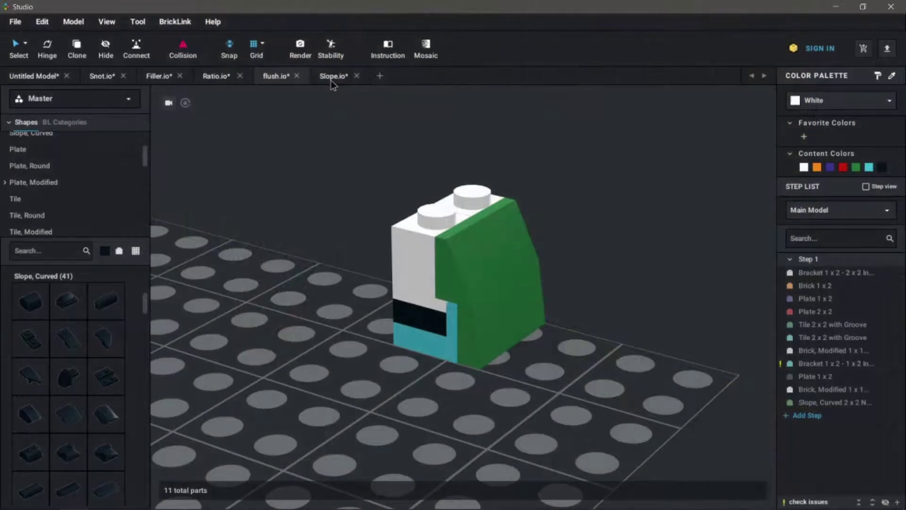
Open Slope.io and zoom around the red 30° slopes on stepped yellow columns
click(330, 80)
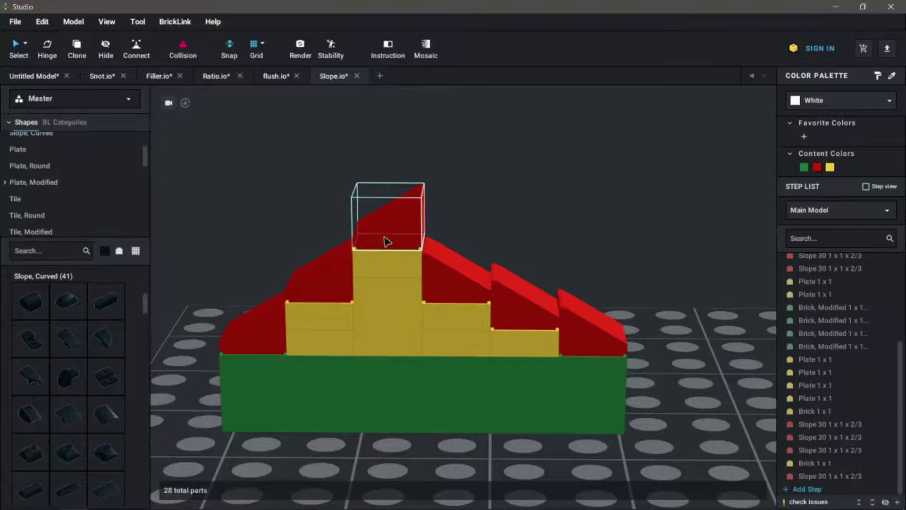
scroll(357, 313, up, 2)
drag(358, 313, 412, 307)
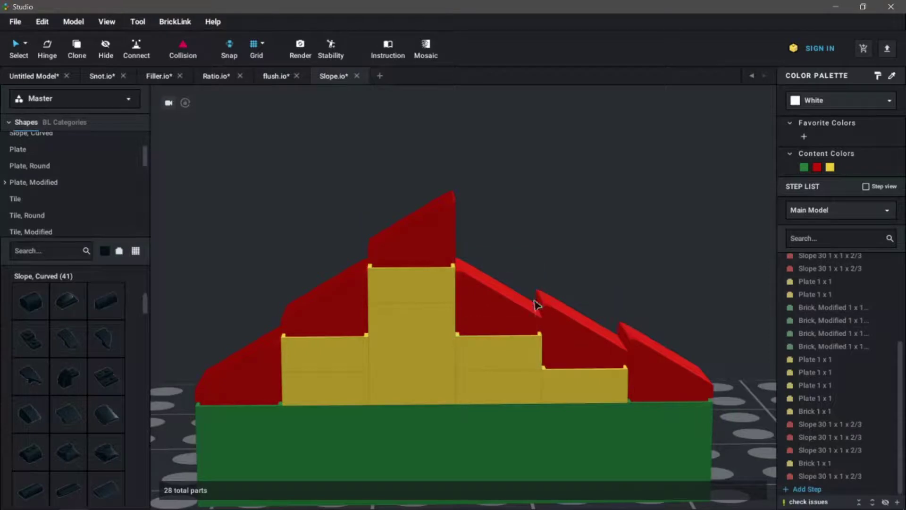
scroll(595, 224, up, 10)
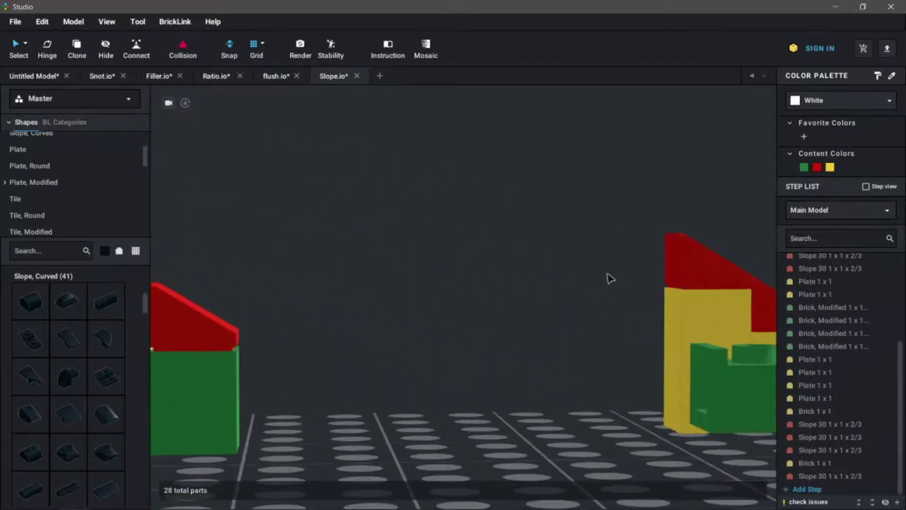
scroll(346, 259, down, 10)
scroll(385, 285, up, 4)
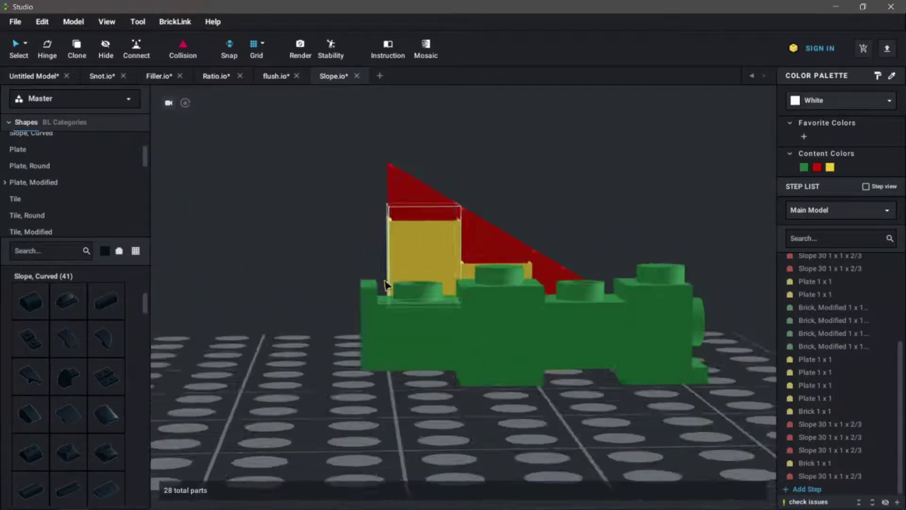
scroll(439, 323, down, 3)
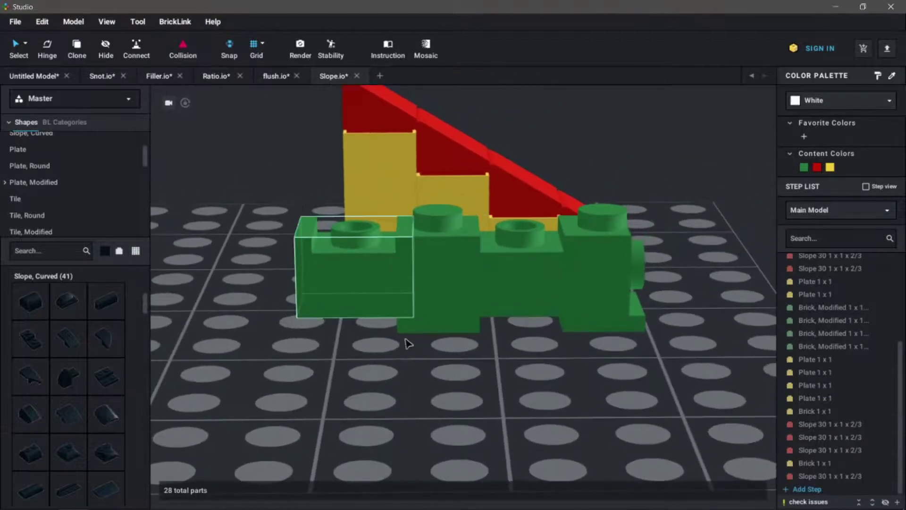
scroll(399, 361, up, 6)
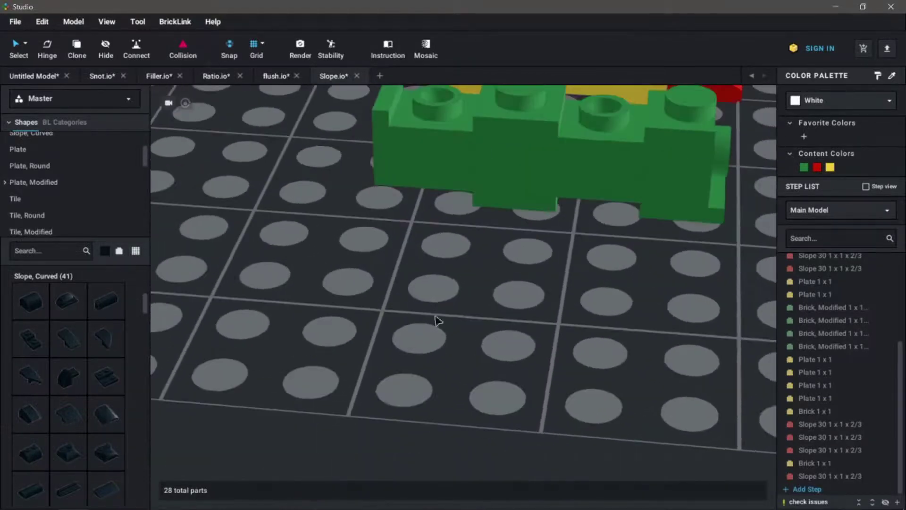
scroll(353, 378, down, 5)
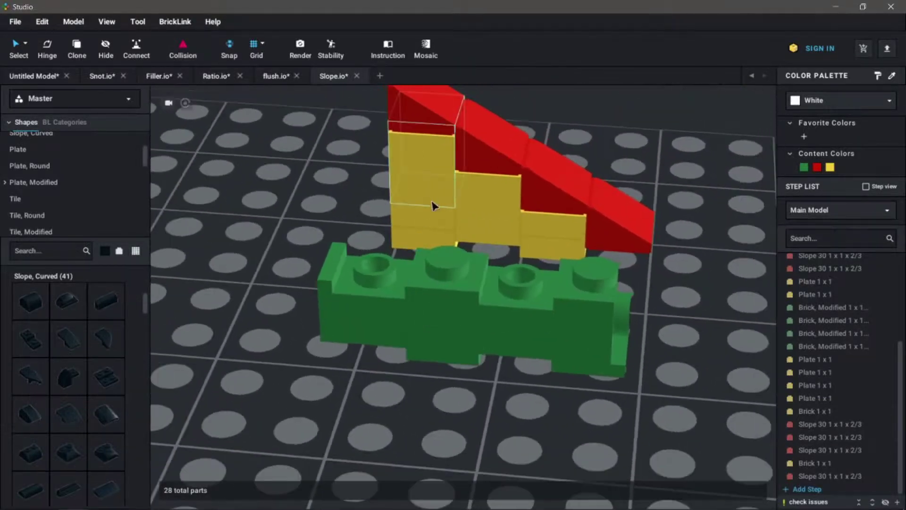
scroll(406, 124, down, 2)
drag(406, 123, 609, 263)
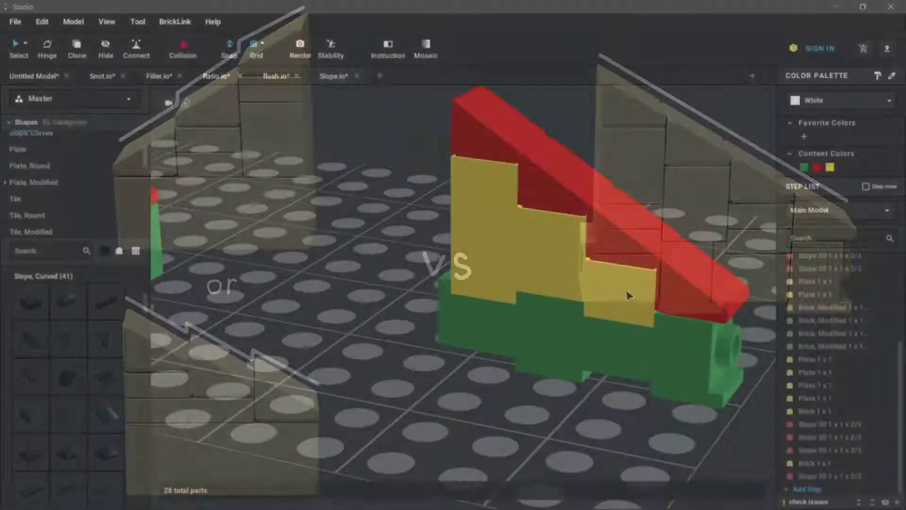
scroll(629, 296, down, 2)
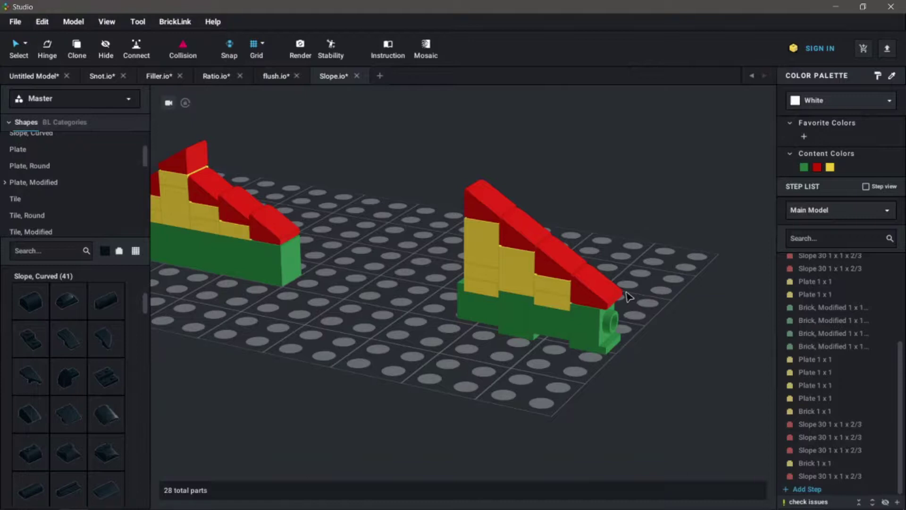
scroll(629, 297, up, 3)
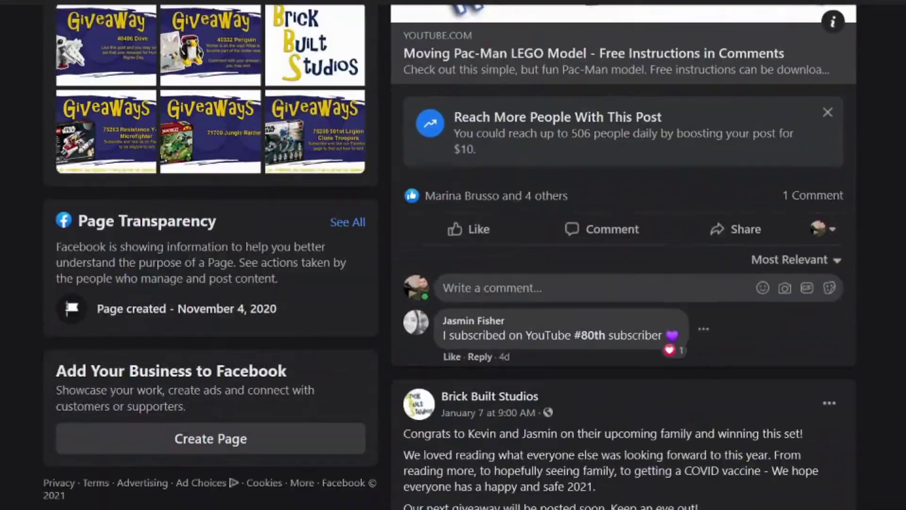
scroll(622, 254, down, 15)
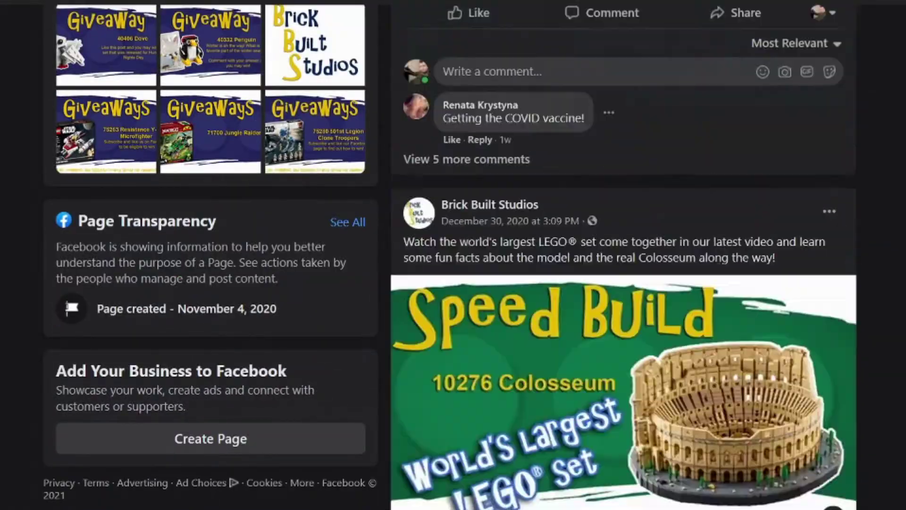